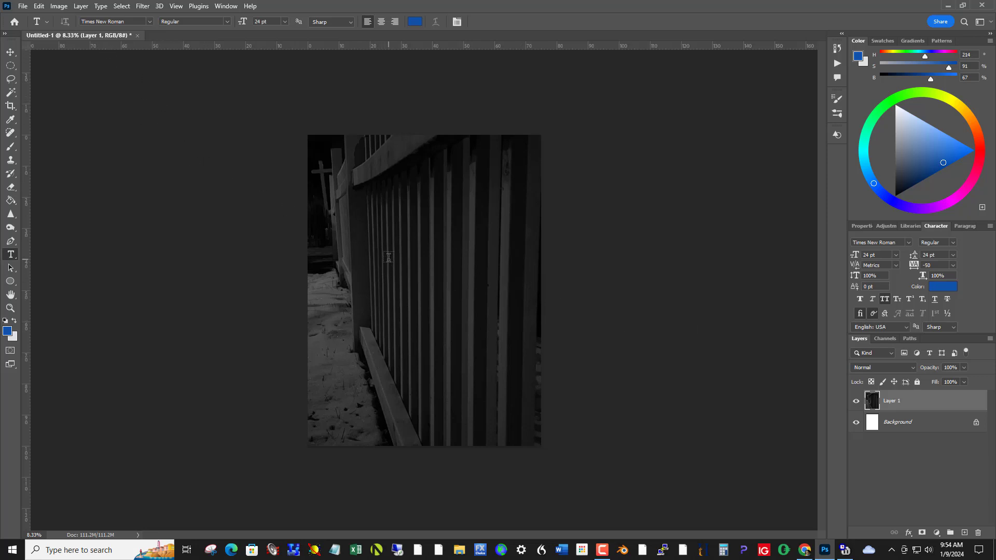
Step: Brighten the whole fence photo on Layer 1 with Levels, lowering the white input level to 147
{"action": "left_click", "coordinate": [59, 7]}
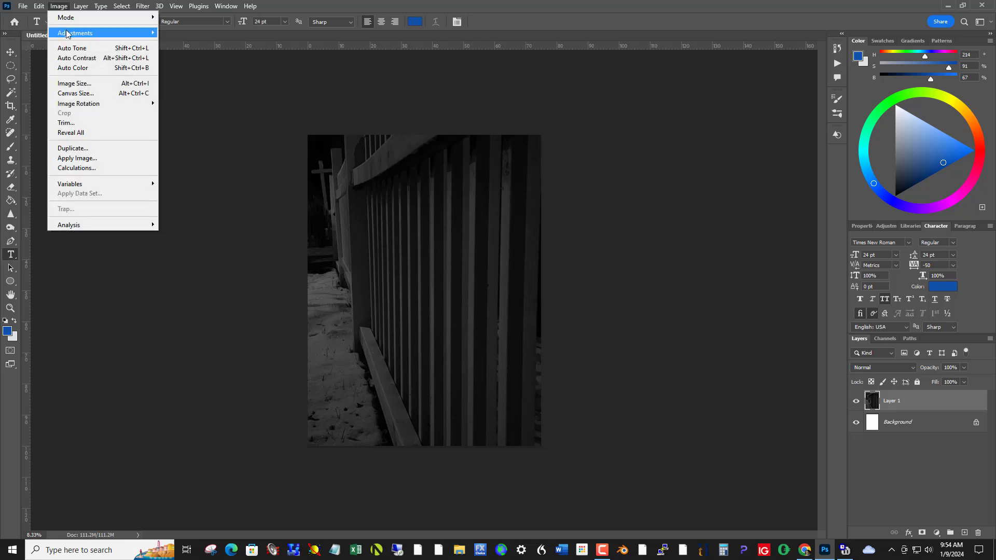
{"action": "mouse_move", "coordinate": [76, 34]}
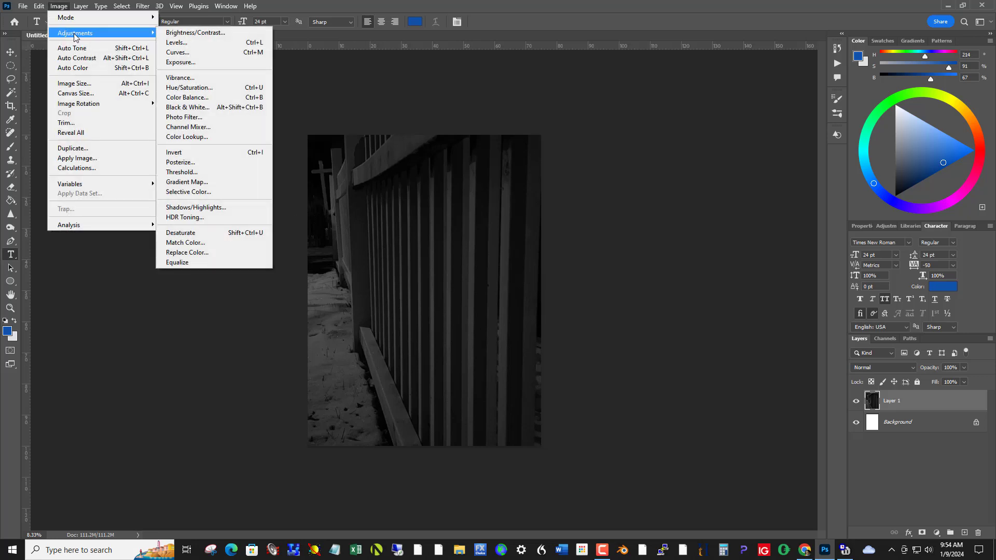
{"action": "left_click", "coordinate": [183, 43]}
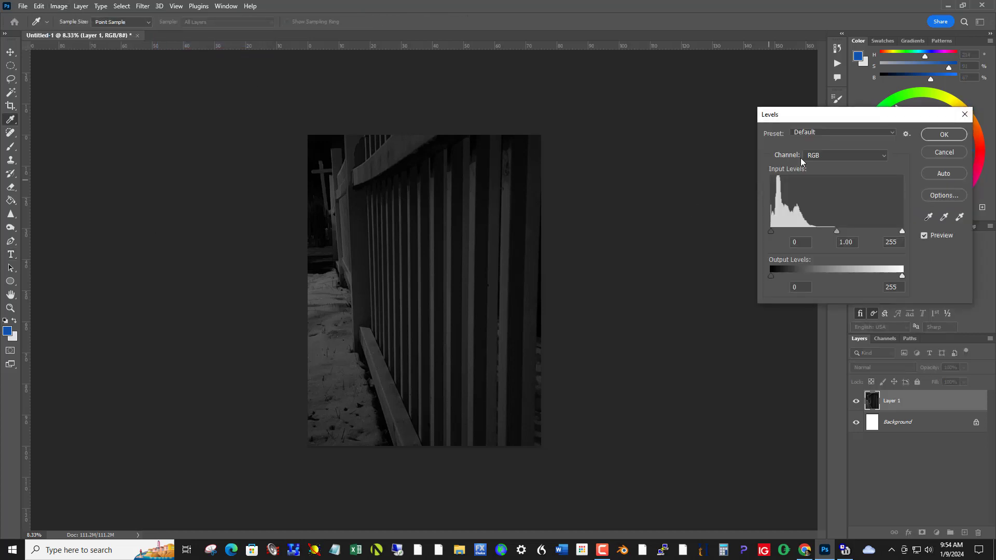
{"action": "left_click_drag", "start_coordinate": [827, 119], "coordinate": [636, 115]}
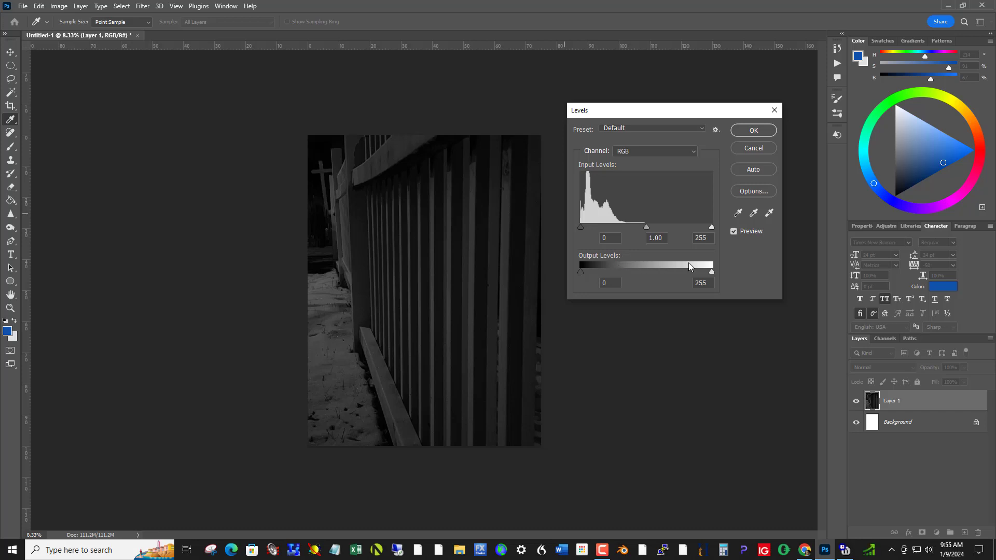
{"action": "left_click_drag", "start_coordinate": [711, 230], "coordinate": [656, 231]}
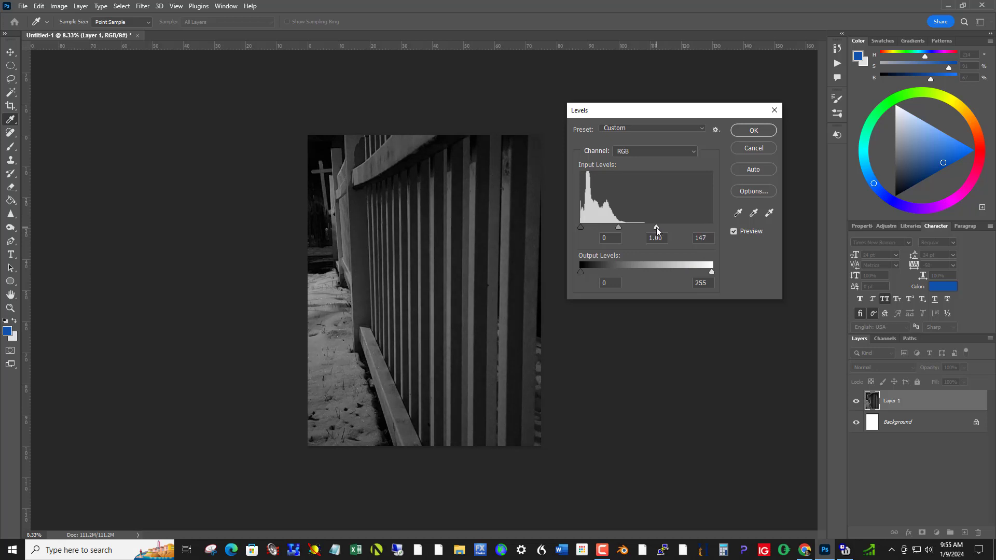
{"action": "left_click", "coordinate": [656, 228]}
{"action": "left_click", "coordinate": [736, 134]}
{"action": "key", "text": "t"}
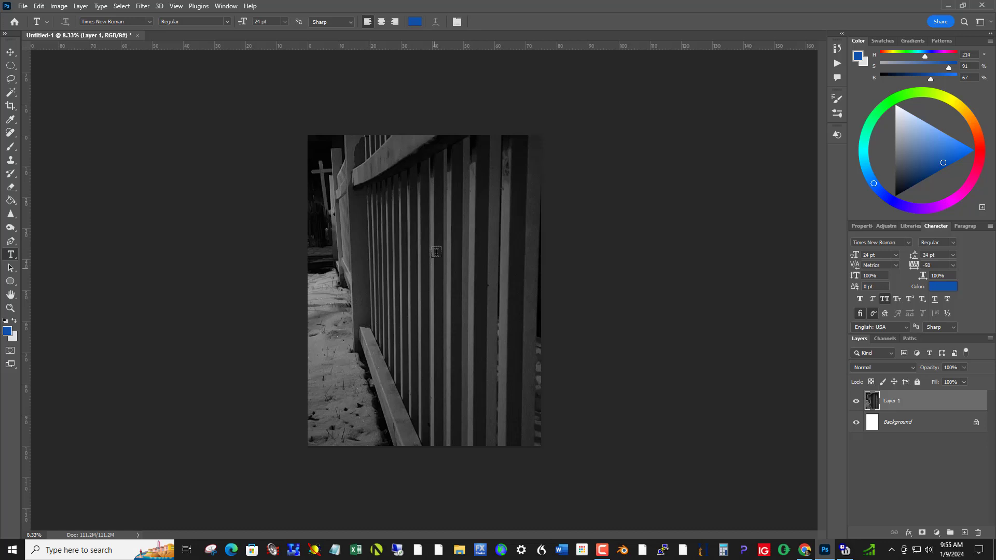
Step: Lasso a large oval around the centre of the fence and feather it about 903 px with Select and Mask
{"action": "left_click", "coordinate": [12, 80]}
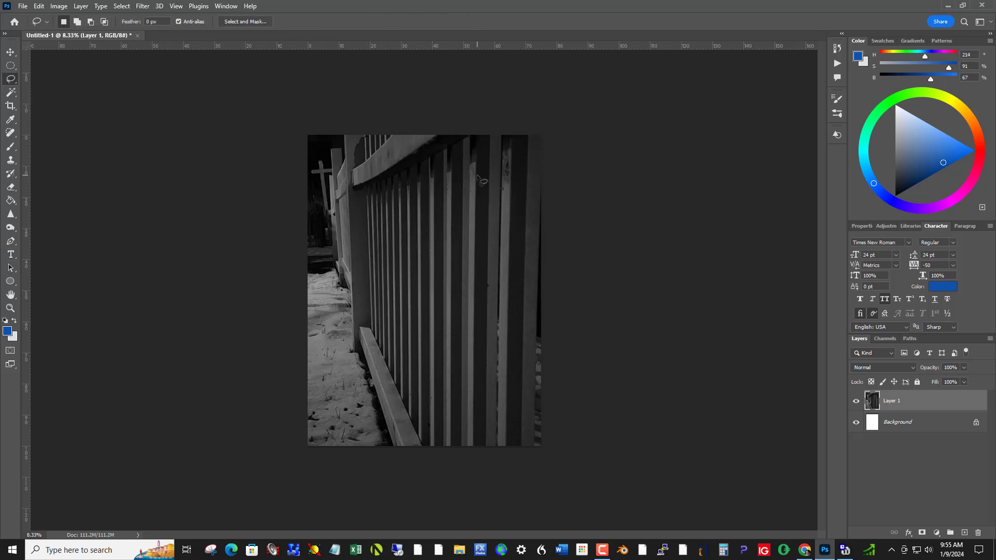
{"action": "mouse_move", "coordinate": [440, 139]}
{"action": "left_mouse_down"}
{"action": "mouse_move", "coordinate": [379, 153]}
{"action": "mouse_move", "coordinate": [359, 258]}
{"action": "mouse_move", "coordinate": [372, 367]}
{"action": "mouse_move", "coordinate": [399, 395]}
{"action": "mouse_move", "coordinate": [438, 403]}
{"action": "mouse_move", "coordinate": [483, 379]}
{"action": "mouse_move", "coordinate": [499, 317]}
{"action": "mouse_move", "coordinate": [497, 243]}
{"action": "mouse_move", "coordinate": [440, 139]}
{"action": "left_mouse_up"}
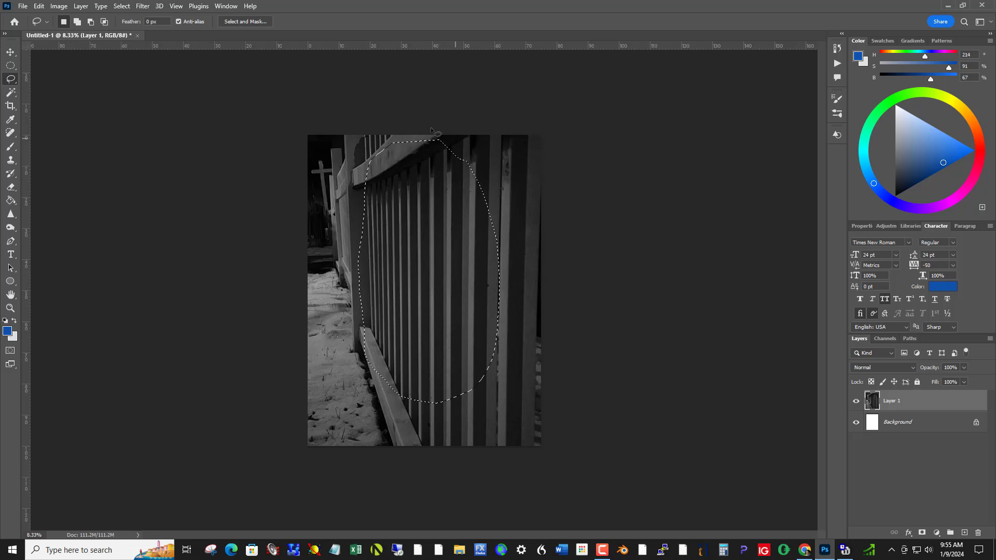
{"action": "left_click", "coordinate": [254, 24]}
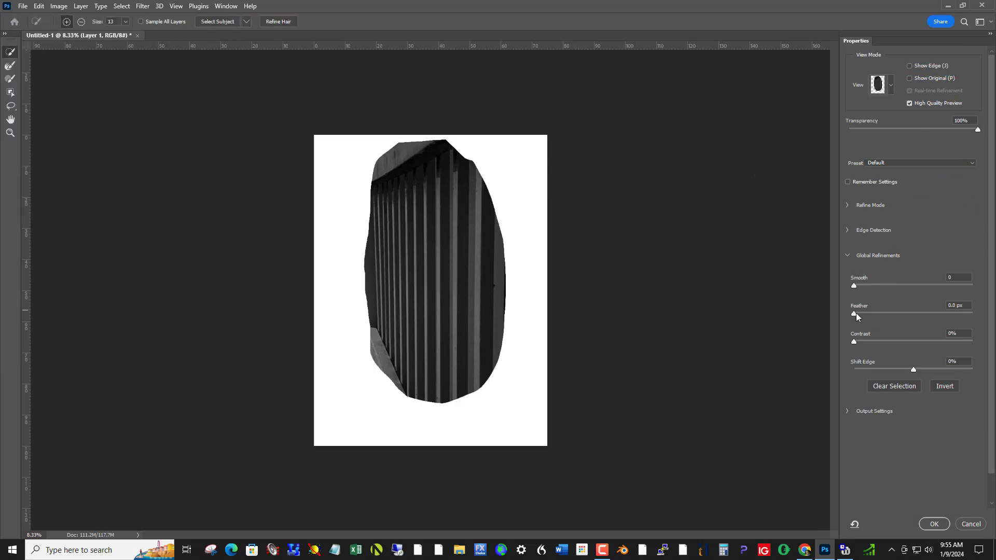
{"action": "left_click_drag", "start_coordinate": [854, 315], "coordinate": [971, 313]}
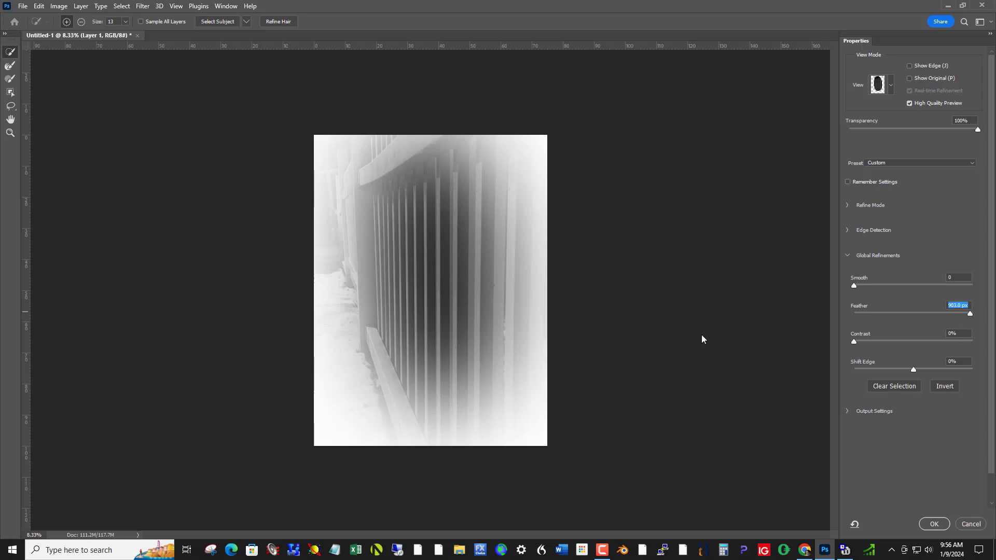
{"action": "left_click", "coordinate": [934, 524]}
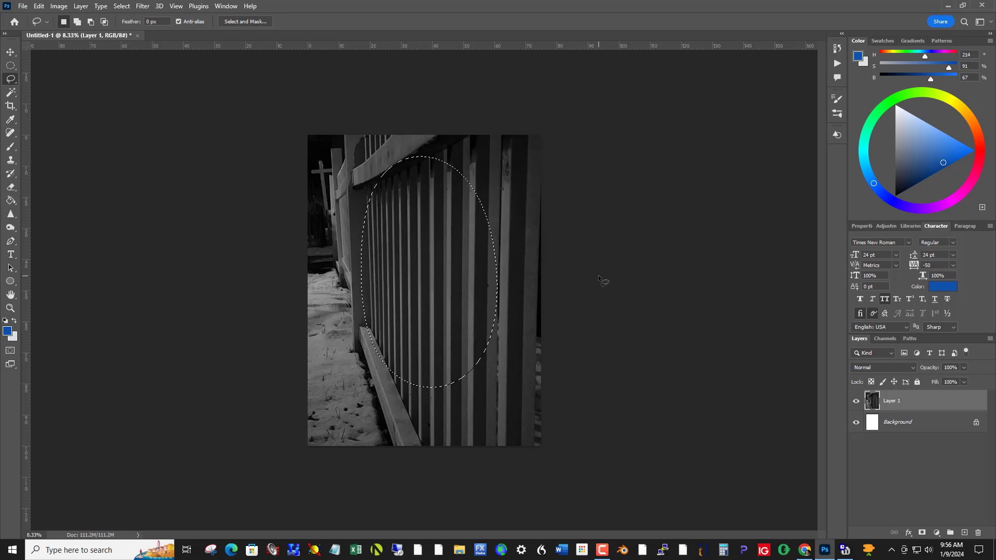
Step: Hide the selection outline and brighten the feathered fence area with Levels, using midtone 0.93 and a white input slightly below 157
{"action": "key", "text": "ctrl+d"}
{"action": "key", "text": "ctrl+l"}
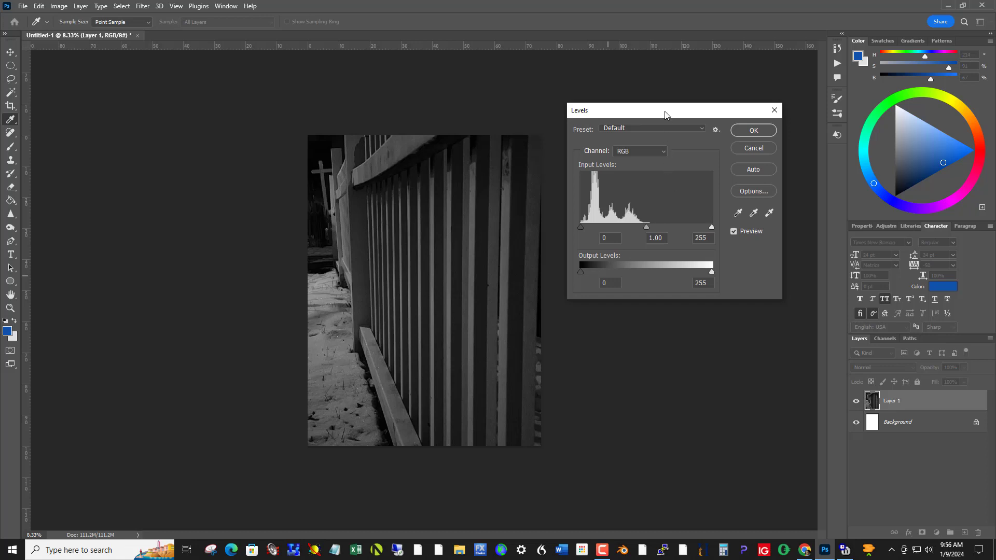
{"action": "left_click_drag", "start_coordinate": [665, 114], "coordinate": [647, 90]}
{"action": "left_click_drag", "start_coordinate": [693, 203], "coordinate": [651, 204]}
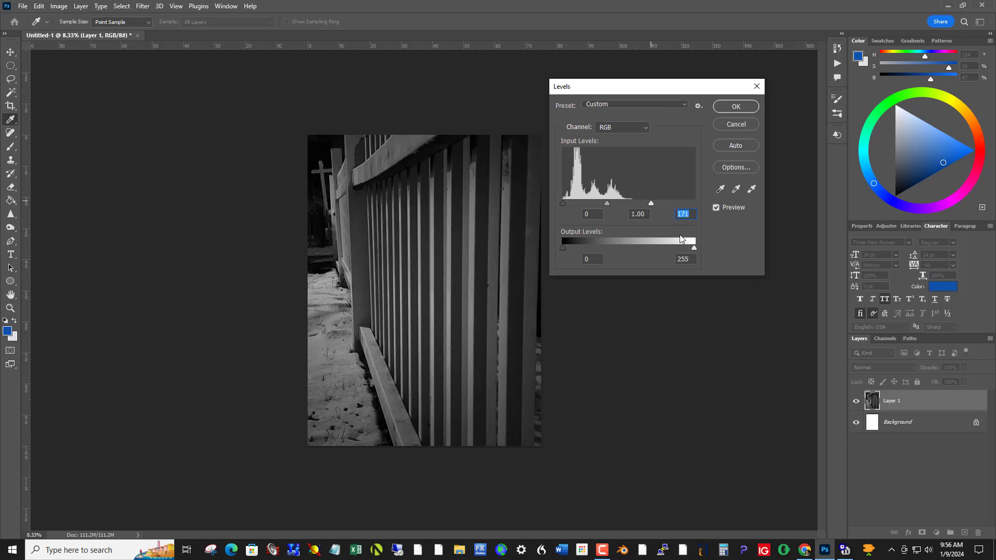
{"action": "left_click_drag", "start_coordinate": [652, 203], "coordinate": [628, 202]}
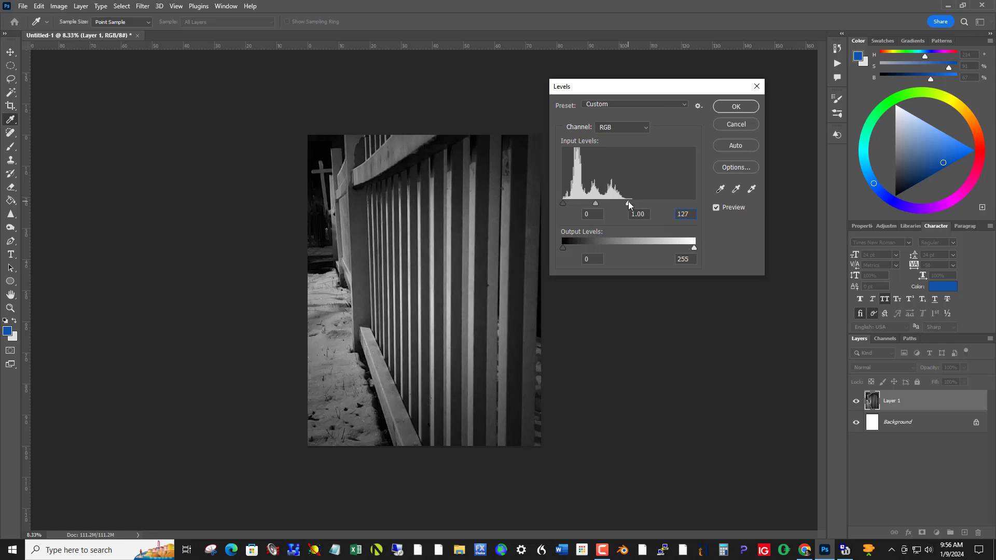
{"action": "left_click_drag", "start_coordinate": [630, 201], "coordinate": [605, 204]}
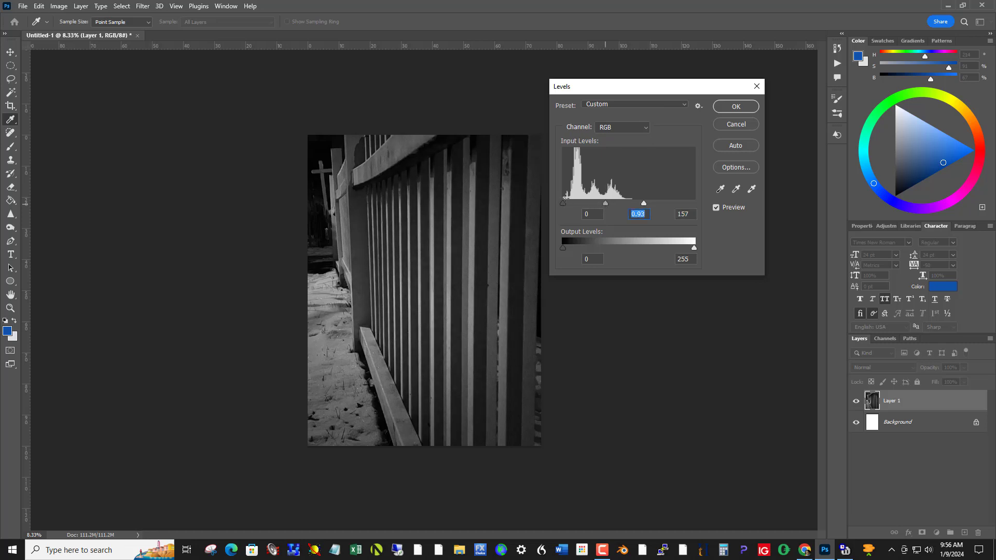
{"action": "left_click_drag", "start_coordinate": [643, 203], "coordinate": [640, 205]}
{"action": "left_click", "coordinate": [736, 107]}
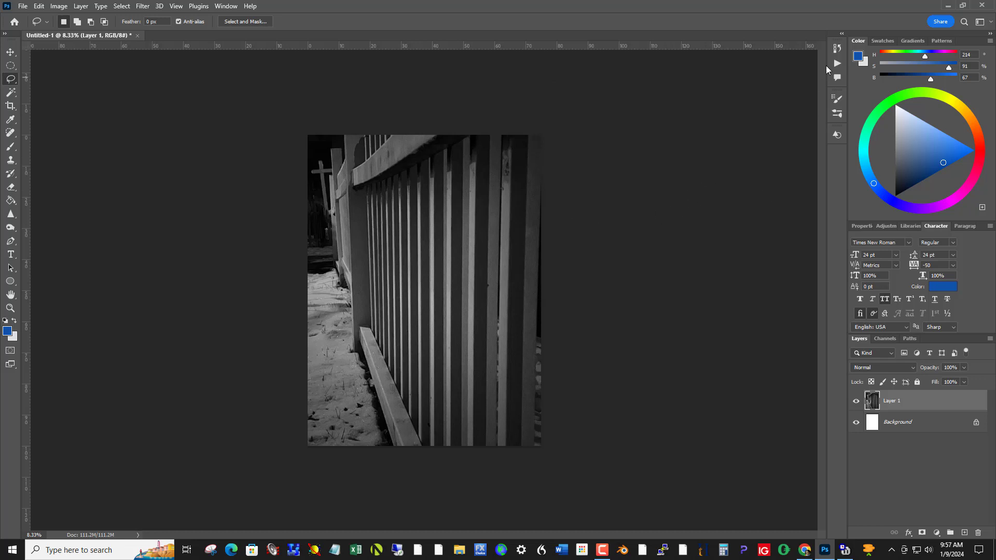
Step: Compare the original pasted fence photo with the latest Levels state in the document history
{"action": "left_click", "coordinate": [837, 49]}
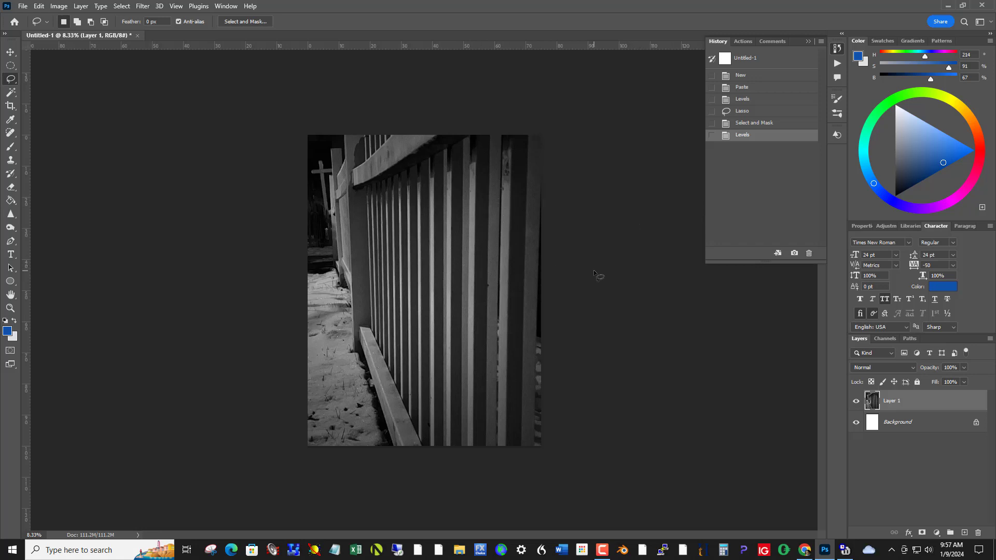
{"action": "left_click", "coordinate": [770, 87]}
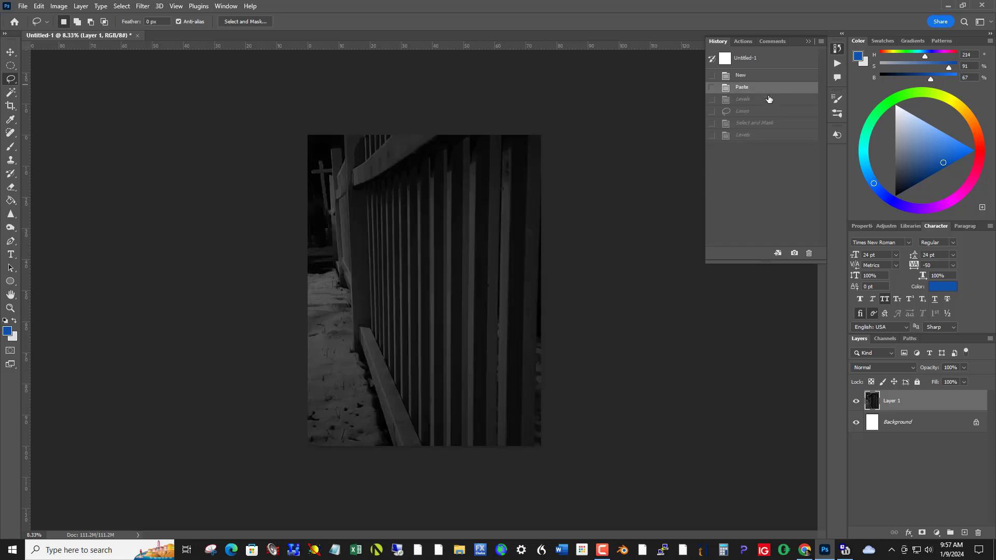
{"action": "left_click", "coordinate": [765, 135]}
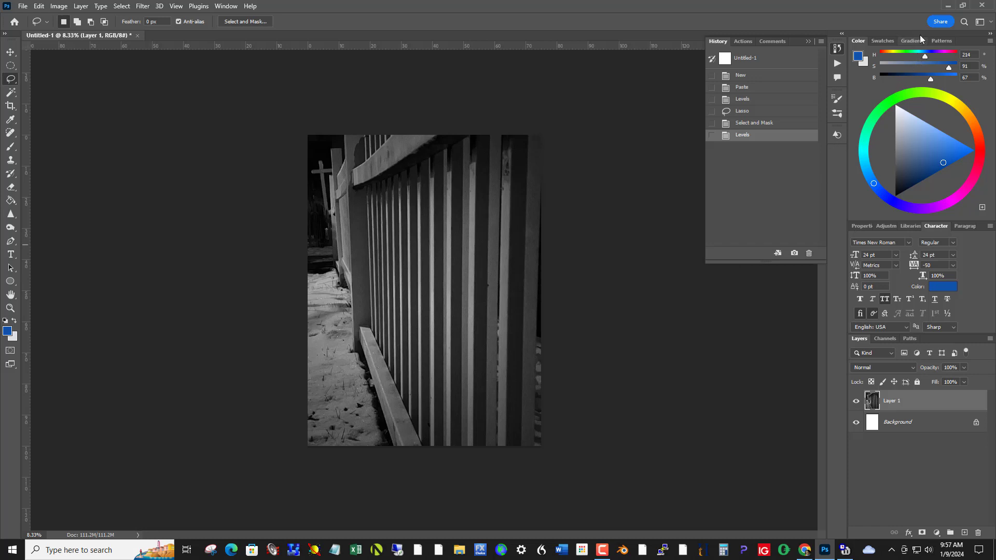
Step: Move the Photoshop window aside to reach Chrome and copy the fourth gallery photo, showing fence shadows on snow
{"action": "double_click", "coordinate": [814, 4]}
{"action": "left_click_drag", "start_coordinate": [934, 161], "coordinate": [995, 117]}
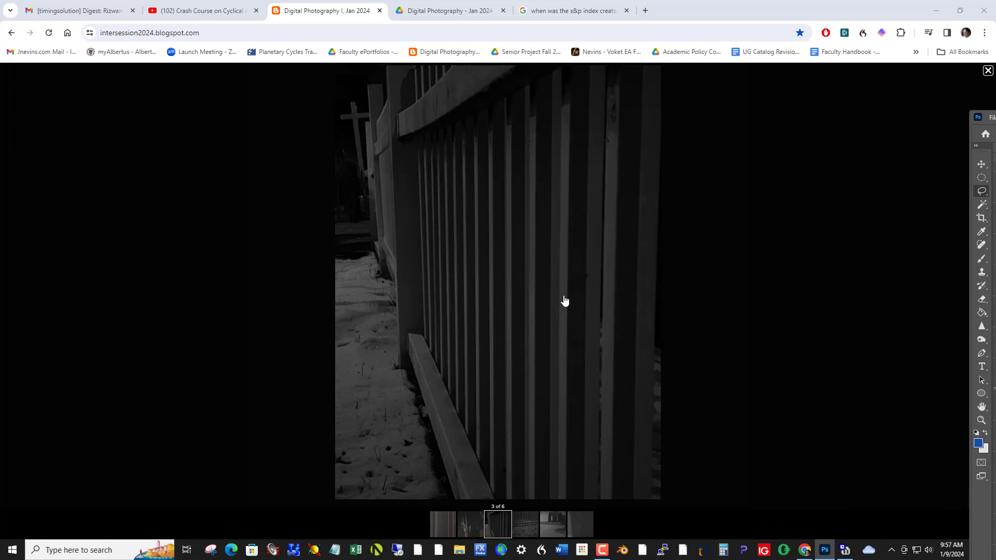
{"action": "left_click", "coordinate": [522, 529]}
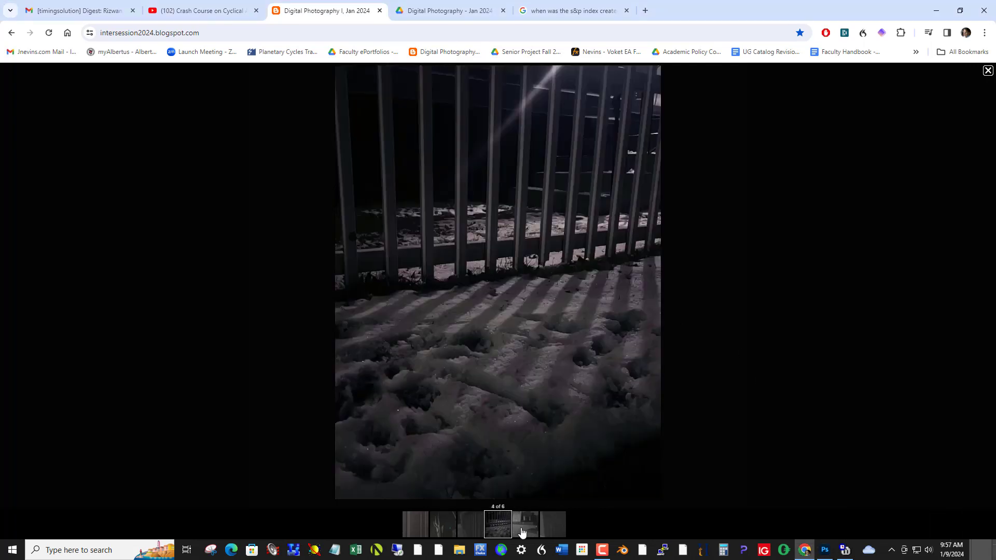
{"action": "right_click", "coordinate": [507, 243]}
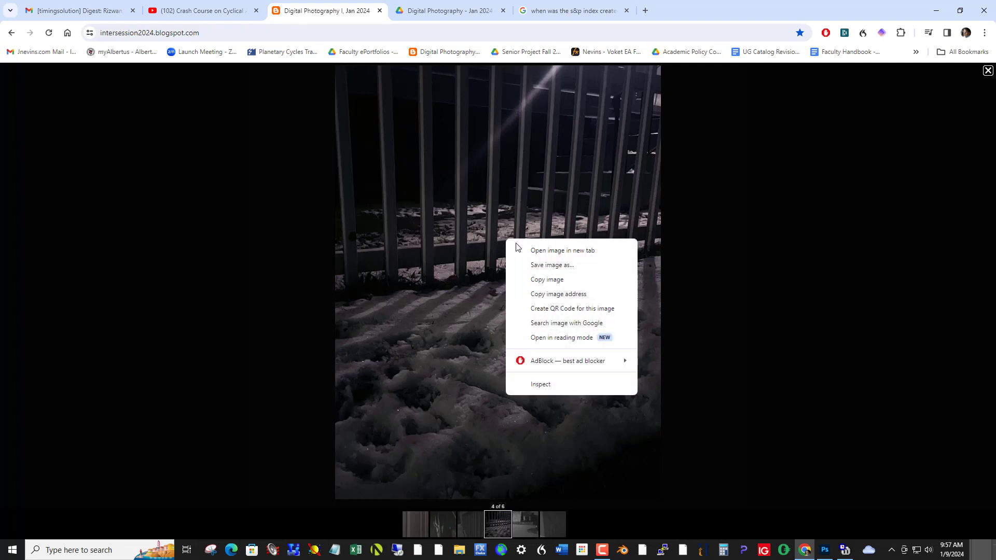
{"action": "left_click", "coordinate": [541, 283]}
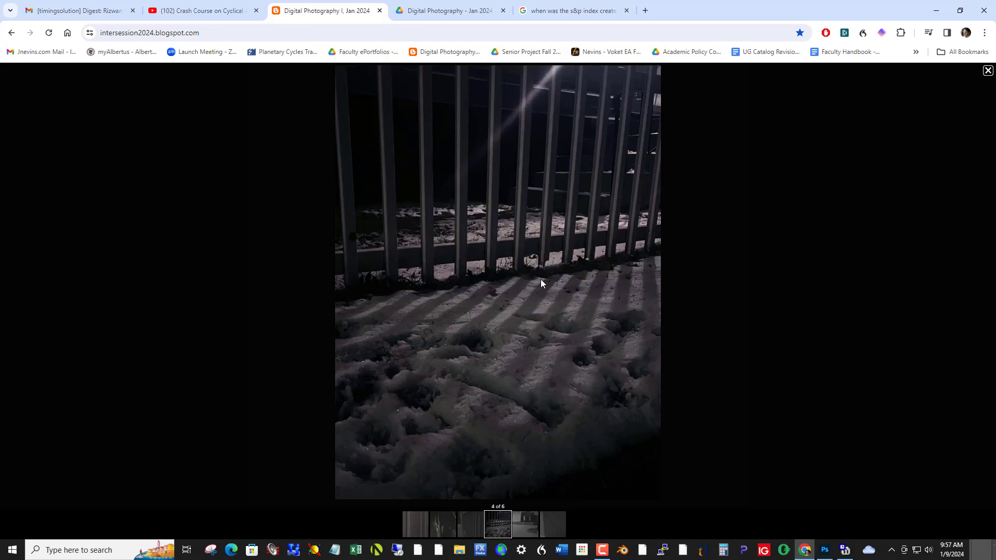
Step: Return to Photoshop, create a 5400 x 7200 px document from the Clipboard preset and paste the copied photo
{"action": "left_click_drag", "start_coordinate": [995, 106], "coordinate": [258, 12]}
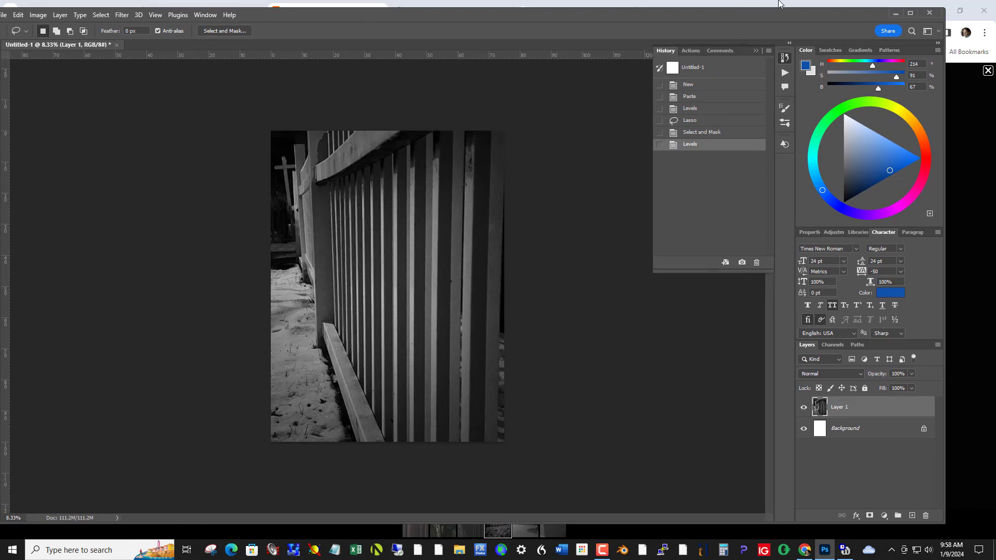
{"action": "left_click", "coordinate": [910, 13]}
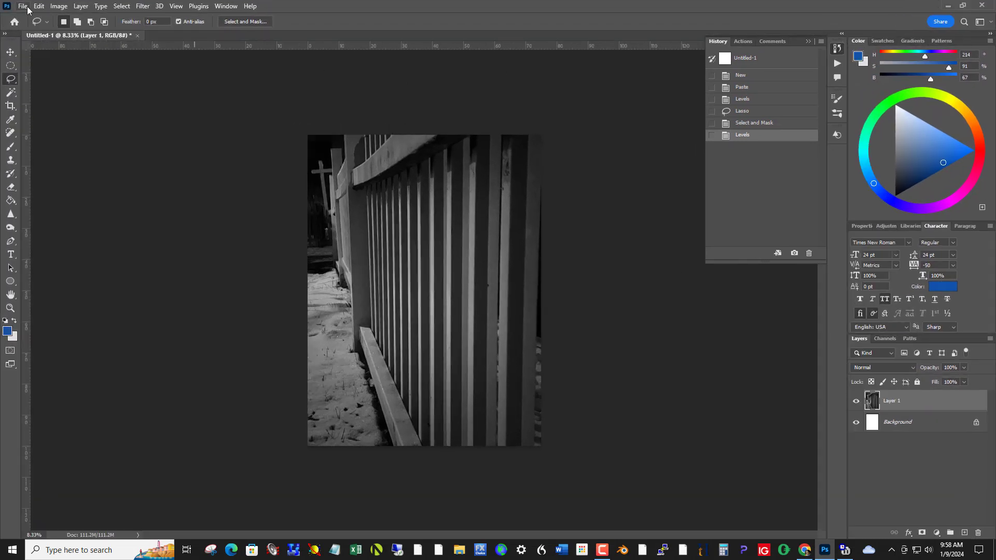
{"action": "left_click", "coordinate": [22, 6]}
{"action": "left_click", "coordinate": [28, 17]}
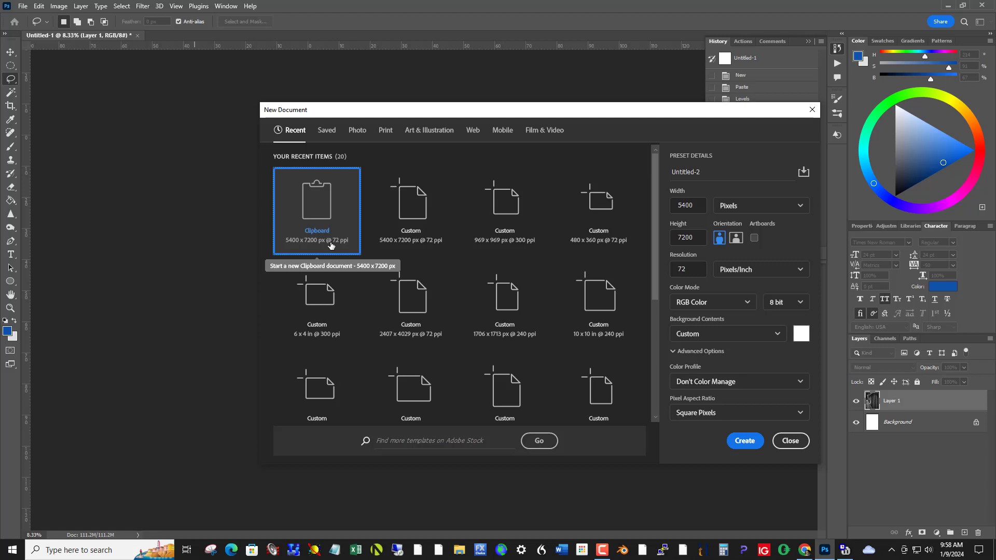
{"action": "left_click", "coordinate": [746, 444]}
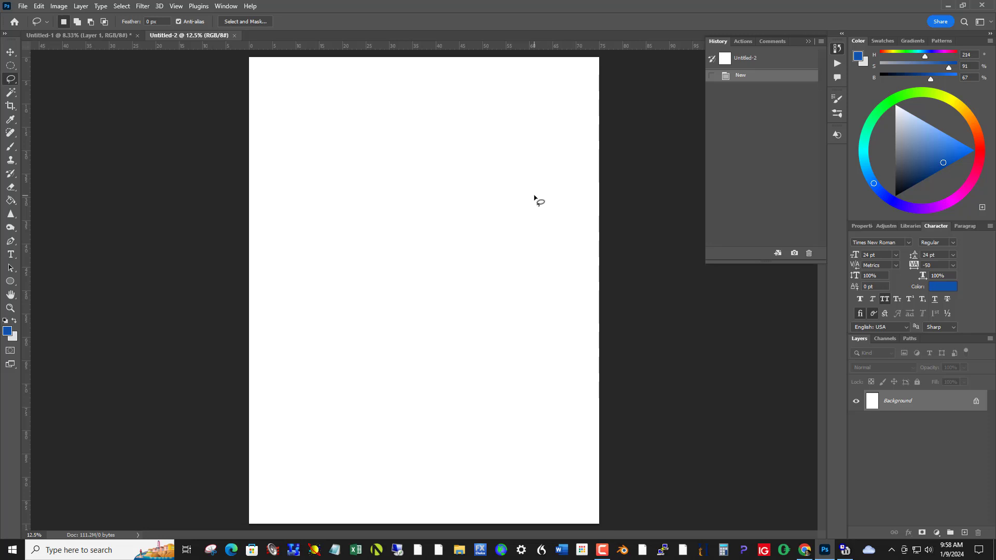
{"action": "key", "text": "ctrl+v"}
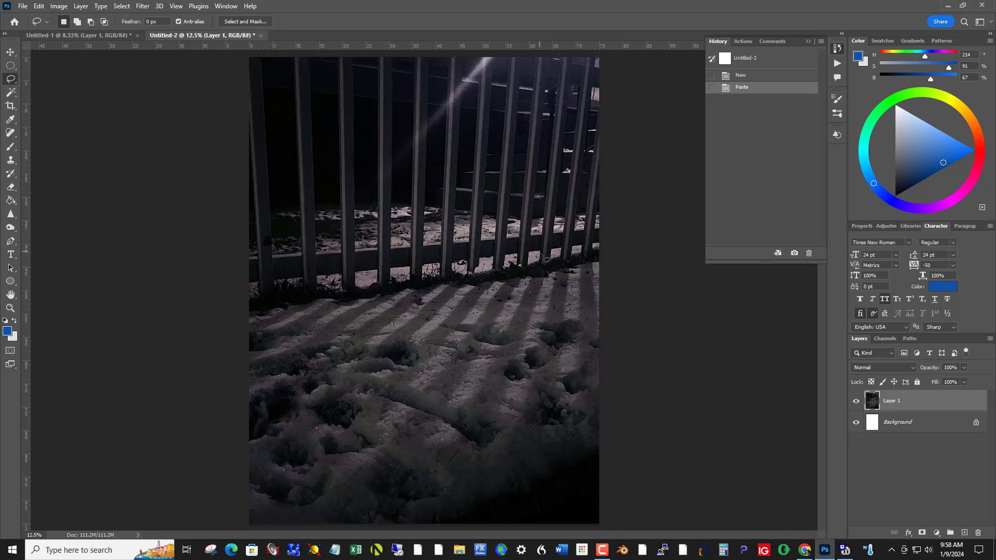
Step: Lasso the snowy foreground below the fence and feather the selection about 631 px with Select and Mask
{"action": "mouse_move", "coordinate": [559, 263]}
{"action": "left_mouse_down"}
{"action": "mouse_move", "coordinate": [337, 299]}
{"action": "mouse_move", "coordinate": [309, 321]}
{"action": "mouse_move", "coordinate": [304, 388]}
{"action": "mouse_move", "coordinate": [326, 438]}
{"action": "mouse_move", "coordinate": [437, 476]}
{"action": "mouse_move", "coordinate": [553, 428]}
{"action": "mouse_move", "coordinate": [592, 337]}
{"action": "mouse_move", "coordinate": [577, 282]}
{"action": "mouse_move", "coordinate": [417, 285]}
{"action": "mouse_move", "coordinate": [308, 305]}
{"action": "mouse_move", "coordinate": [263, 359]}
{"action": "mouse_move", "coordinate": [278, 433]}
{"action": "mouse_move", "coordinate": [332, 482]}
{"action": "mouse_move", "coordinate": [429, 492]}
{"action": "mouse_move", "coordinate": [532, 446]}
{"action": "mouse_move", "coordinate": [579, 395]}
{"action": "left_mouse_up"}
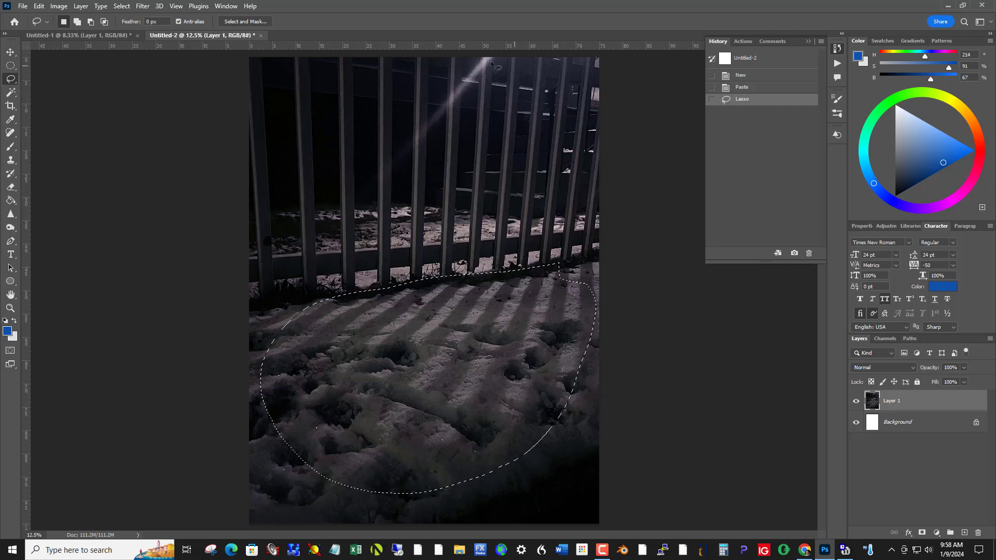
{"action": "left_click", "coordinate": [265, 24]}
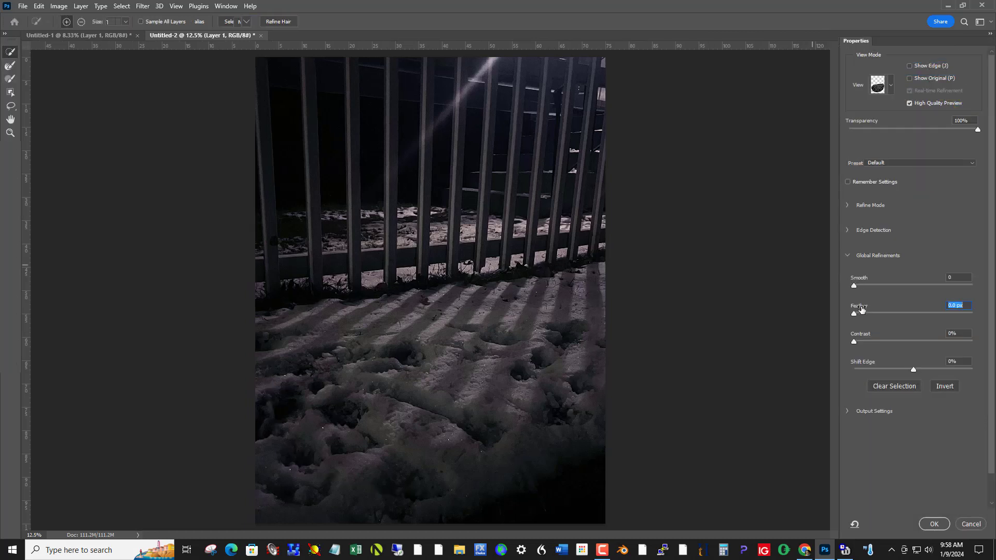
{"action": "left_click_drag", "start_coordinate": [864, 315], "coordinate": [963, 315]}
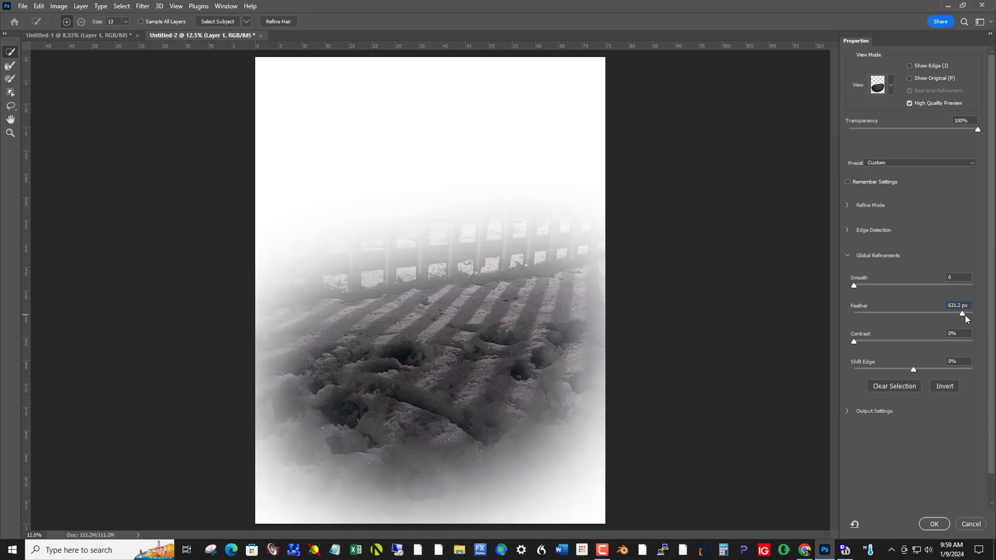
{"action": "left_click_drag", "start_coordinate": [967, 315], "coordinate": [967, 316]}
{"action": "left_click", "coordinate": [930, 524]}
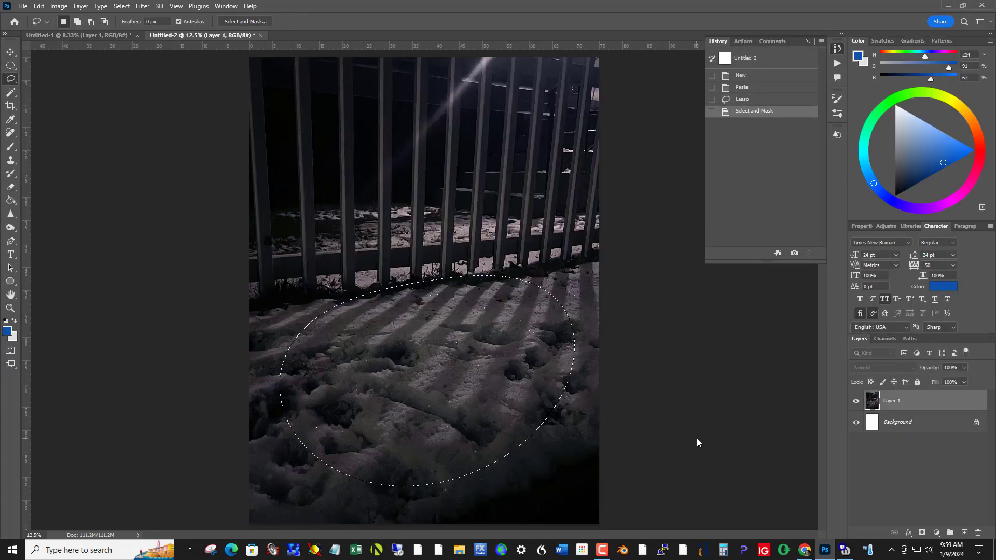
Step: Brighten the feathered snow selection with Levels, setting the white input to about 139 and the midtone to about 1.11
{"action": "key", "text": "ctrl+h"}
{"action": "key", "text": "ctrl+l"}
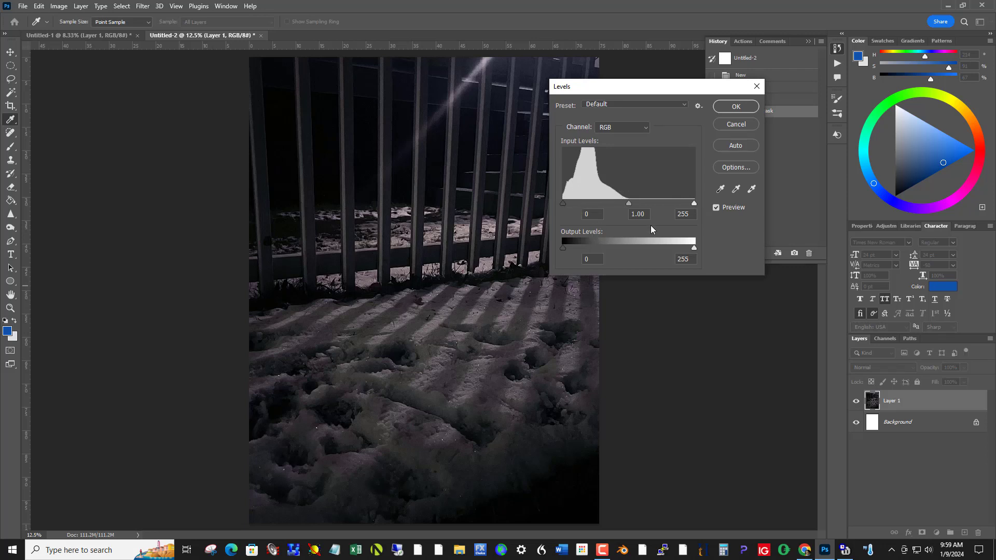
{"action": "left_click_drag", "start_coordinate": [694, 204], "coordinate": [643, 206]}
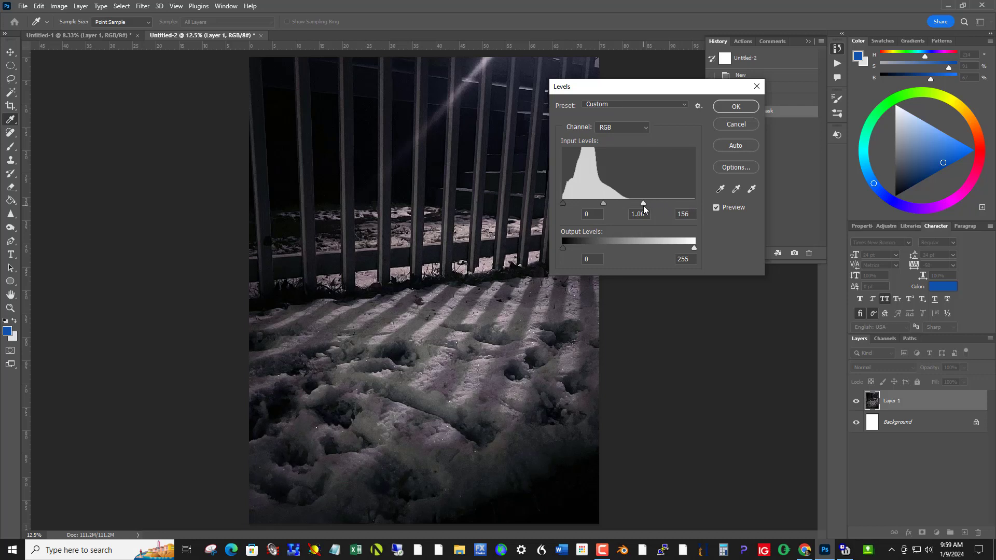
{"action": "left_click_drag", "start_coordinate": [643, 206], "coordinate": [640, 205]}
{"action": "left_click_drag", "start_coordinate": [601, 205], "coordinate": [634, 205]}
{"action": "left_click", "coordinate": [599, 204]}
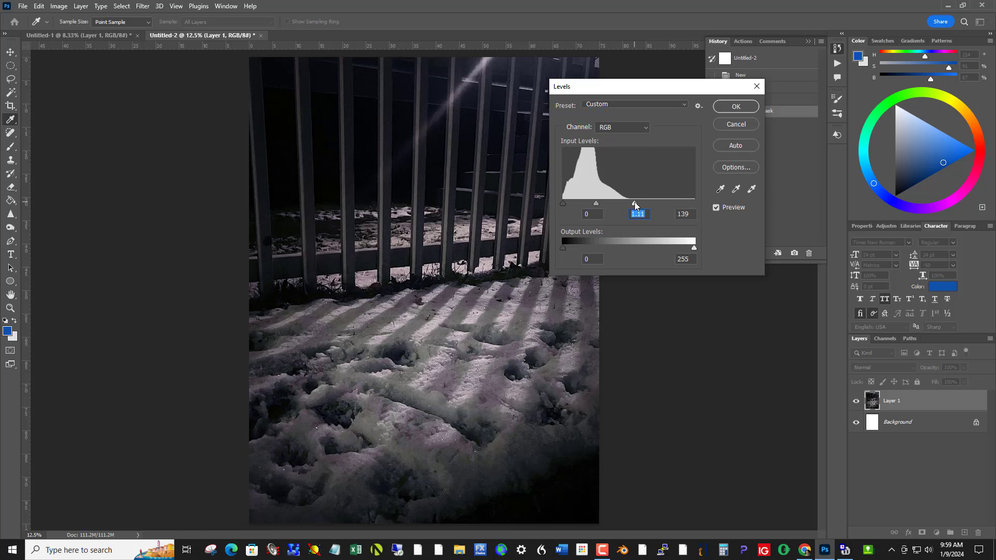
{"action": "left_click", "coordinate": [635, 204]}
{"action": "left_click", "coordinate": [730, 107]}
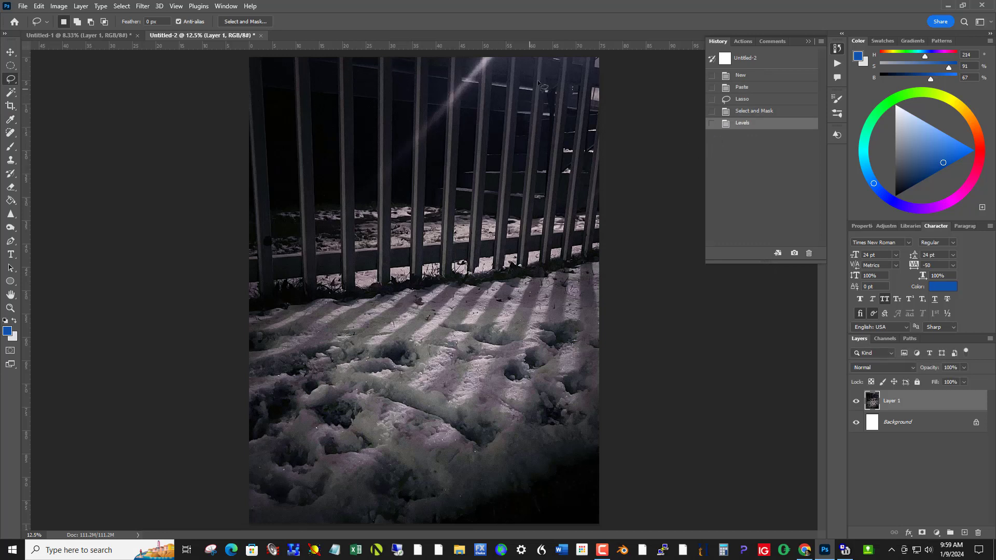
Step: Lasso the dark fence area above the snow and heavily feather the selection with Select and Mask
{"action": "mouse_move", "coordinate": [530, 66]}
{"action": "left_mouse_down"}
{"action": "mouse_move", "coordinate": [338, 67]}
{"action": "mouse_move", "coordinate": [303, 78]}
{"action": "mouse_move", "coordinate": [276, 102]}
{"action": "mouse_move", "coordinate": [269, 183]}
{"action": "mouse_move", "coordinate": [281, 213]}
{"action": "mouse_move", "coordinate": [323, 237]}
{"action": "mouse_move", "coordinate": [413, 241]}
{"action": "mouse_move", "coordinate": [424, 223]}
{"action": "mouse_move", "coordinate": [456, 211]}
{"action": "mouse_move", "coordinate": [533, 214]}
{"action": "mouse_move", "coordinate": [556, 206]}
{"action": "mouse_move", "coordinate": [575, 179]}
{"action": "mouse_move", "coordinate": [573, 137]}
{"action": "mouse_move", "coordinate": [537, 93]}
{"action": "left_mouse_up"}
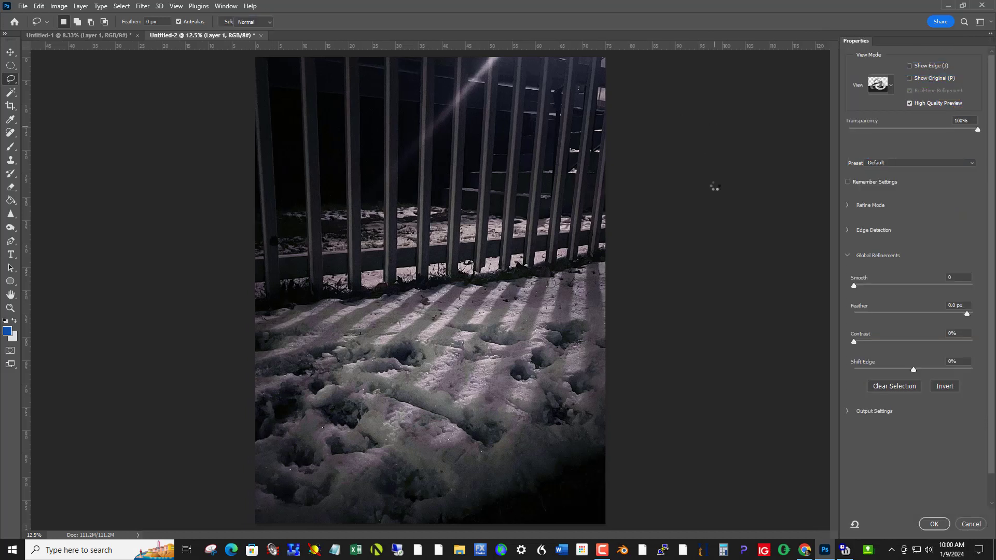
{"action": "left_click_drag", "start_coordinate": [856, 315], "coordinate": [949, 313]}
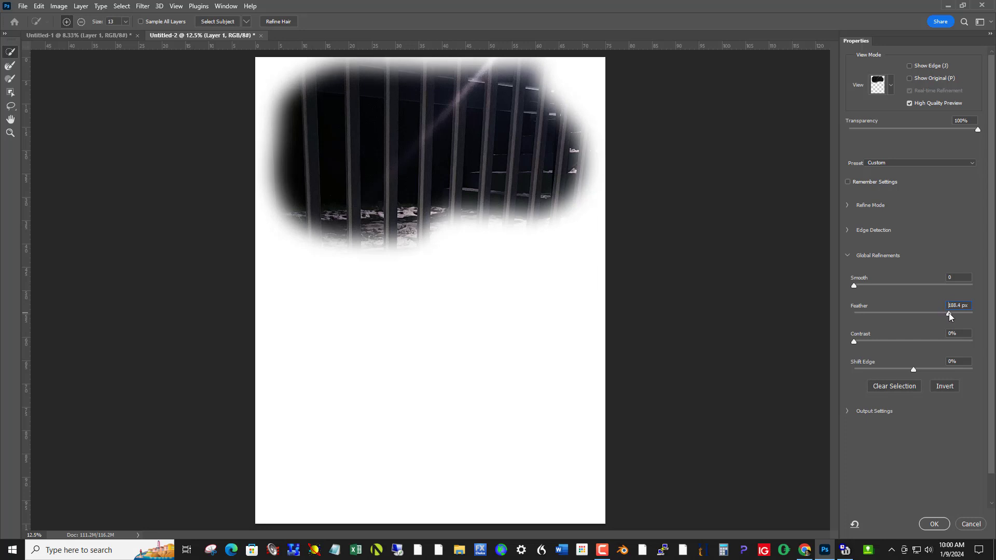
{"action": "left_click_drag", "start_coordinate": [959, 317], "coordinate": [960, 315]}
{"action": "left_click", "coordinate": [935, 524]}
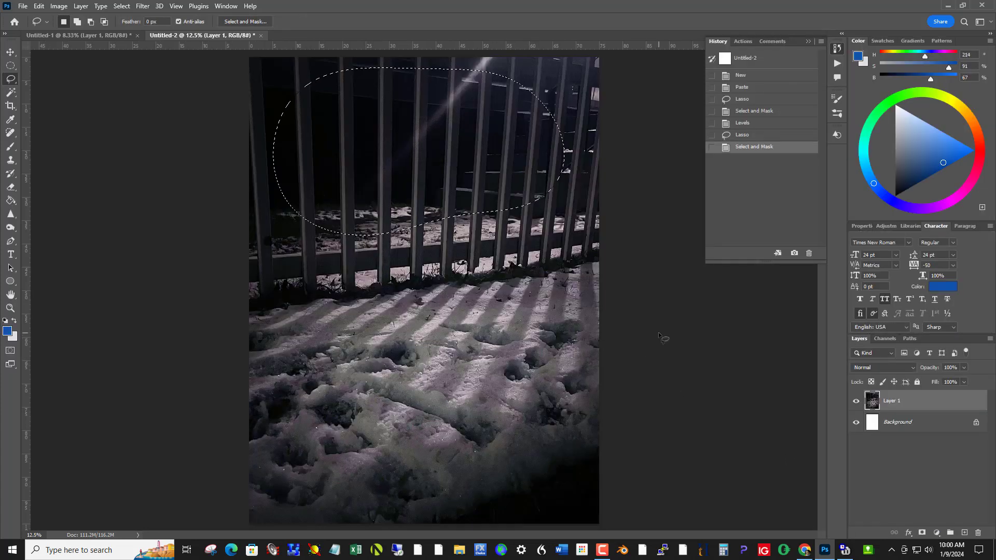
Step: Hide the selection outline and brighten the feathered fence area with Levels, setting the white input to 130
{"action": "key", "text": "ctrl+h"}
{"action": "key", "text": "ctrl+l"}
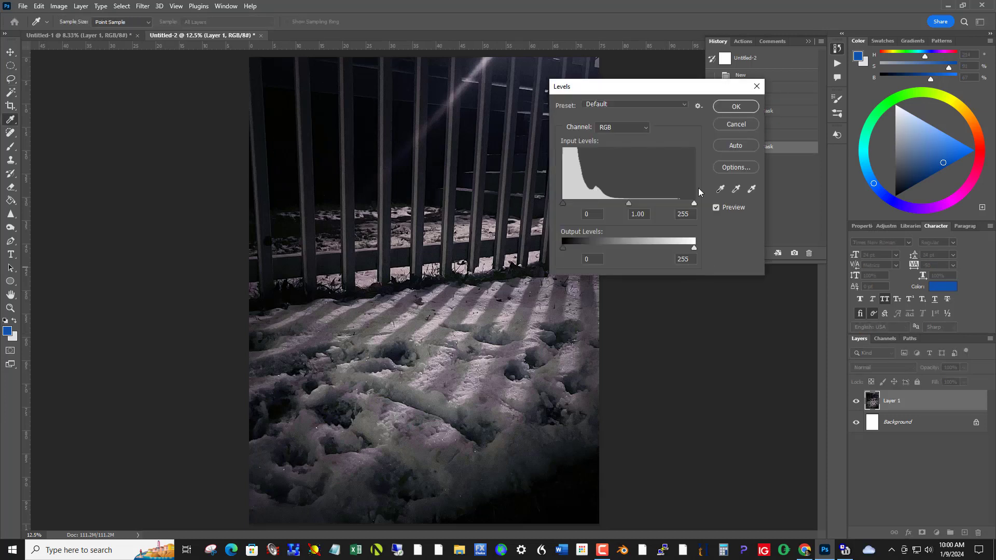
{"action": "left_click_drag", "start_coordinate": [616, 86], "coordinate": [688, 78]}
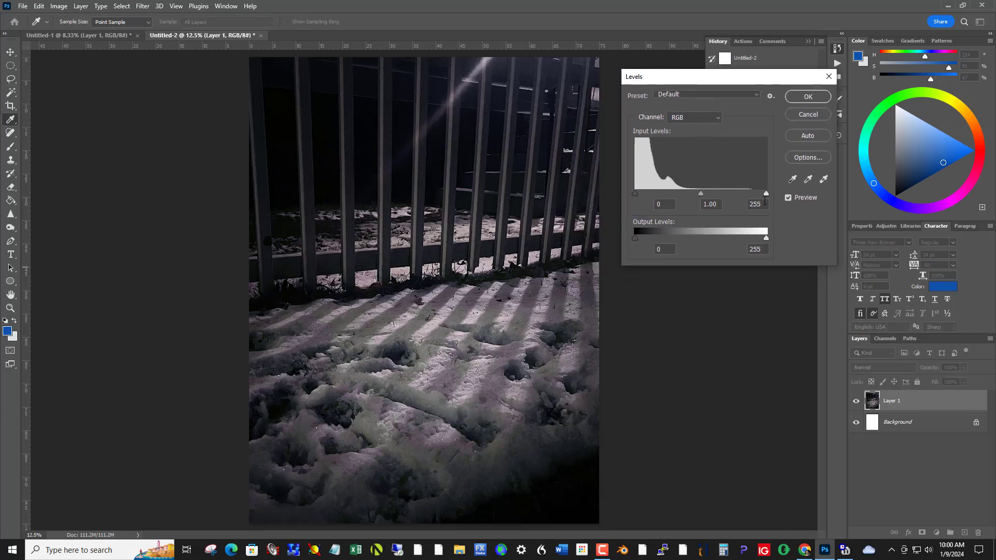
{"action": "left_click_drag", "start_coordinate": [765, 192], "coordinate": [702, 193]}
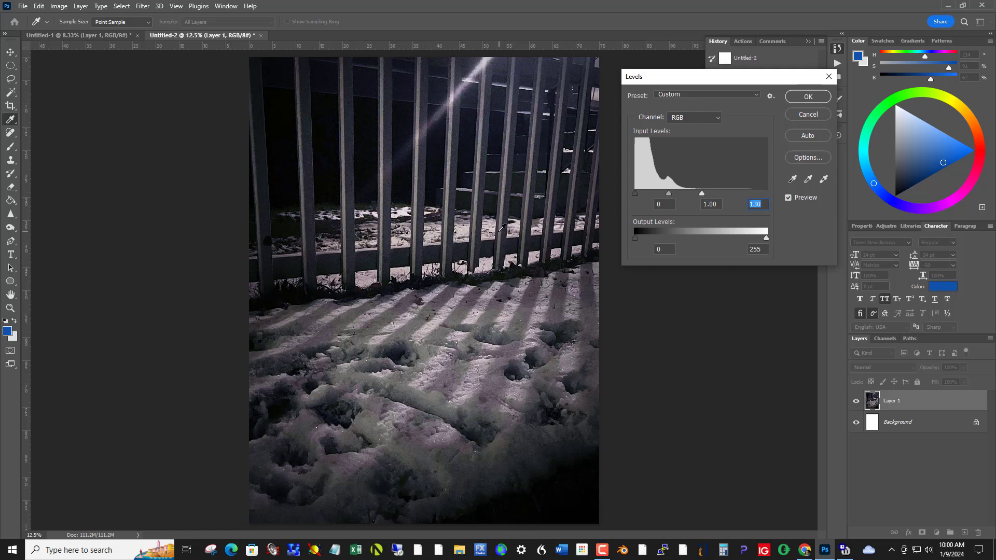
{"action": "left_click", "coordinate": [808, 97]}
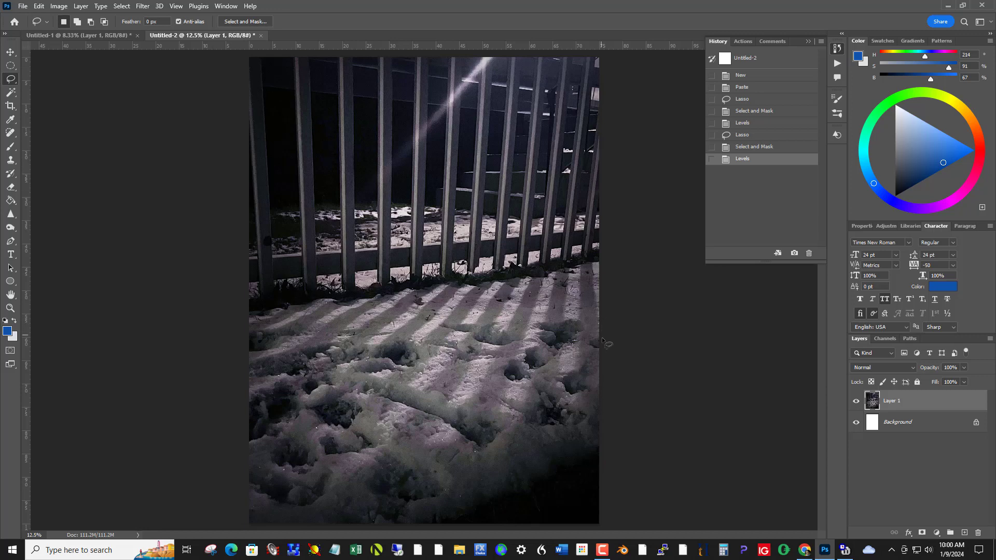
Step: Convert the fence shadow photo to Grayscale mode, flattening its layers
{"action": "left_click", "coordinate": [59, 6]}
{"action": "mouse_move", "coordinate": [70, 19]}
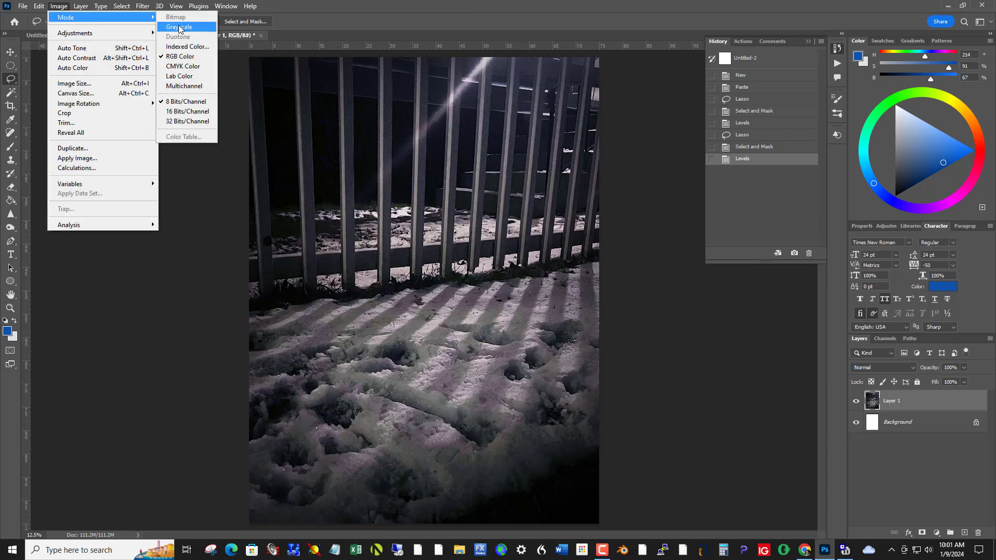
{"action": "left_click", "coordinate": [180, 28]}
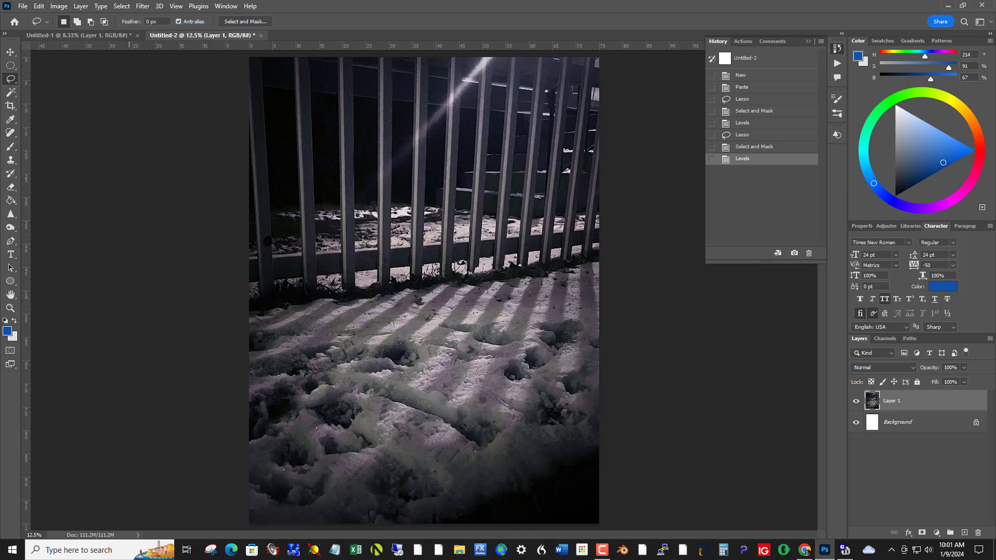
{"action": "left_click_drag", "start_coordinate": [743, 124], "coordinate": [568, 113]}
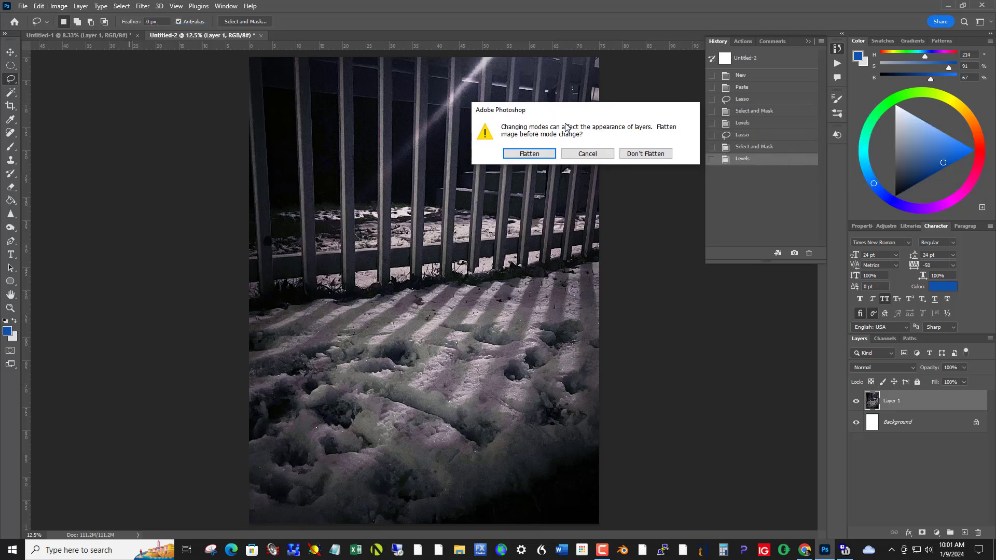
{"action": "left_click", "coordinate": [522, 169]}
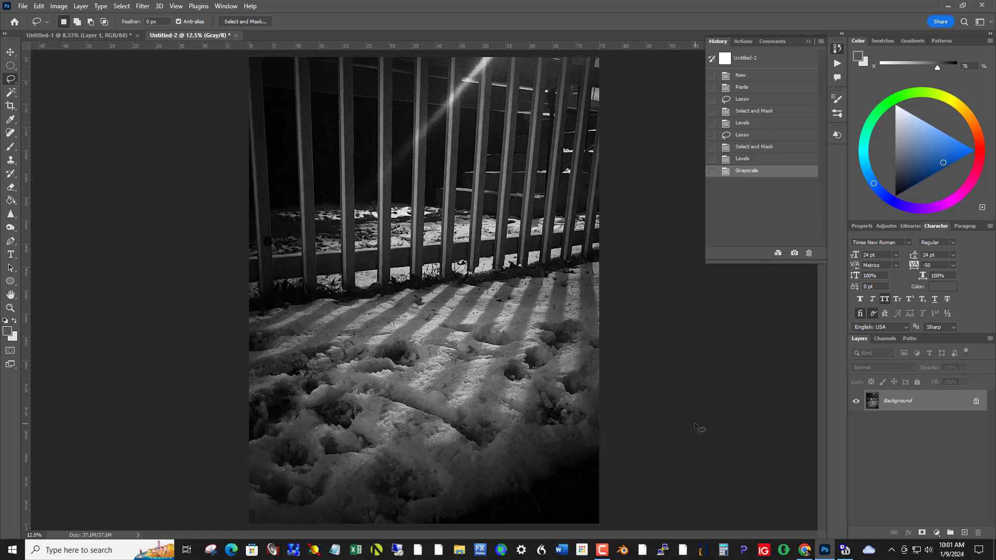
Step: Compare the Paste and Grayscale states in the document history, and move the Photoshop window aside to reveal the blog gallery in Chrome
{"action": "left_click_drag", "start_coordinate": [600, 5], "coordinate": [656, 35]}
{"action": "left_click", "coordinate": [778, 118]}
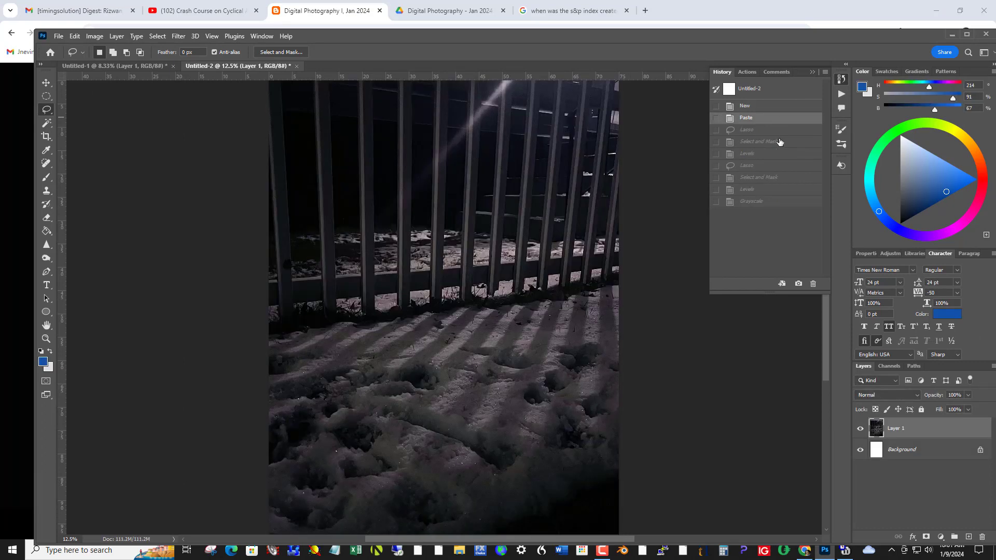
{"action": "left_click", "coordinate": [776, 203]}
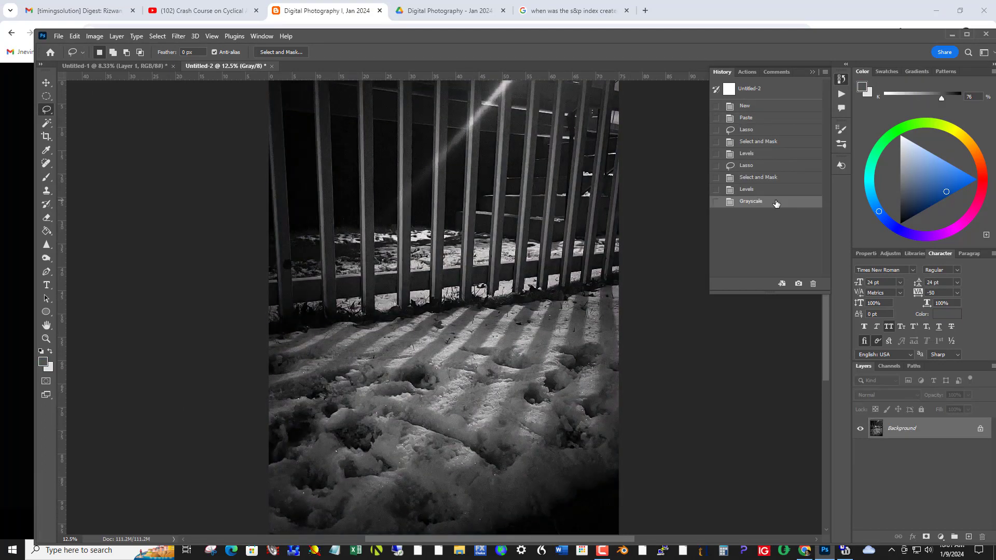
{"action": "left_click_drag", "start_coordinate": [499, 33], "coordinate": [995, 136]}
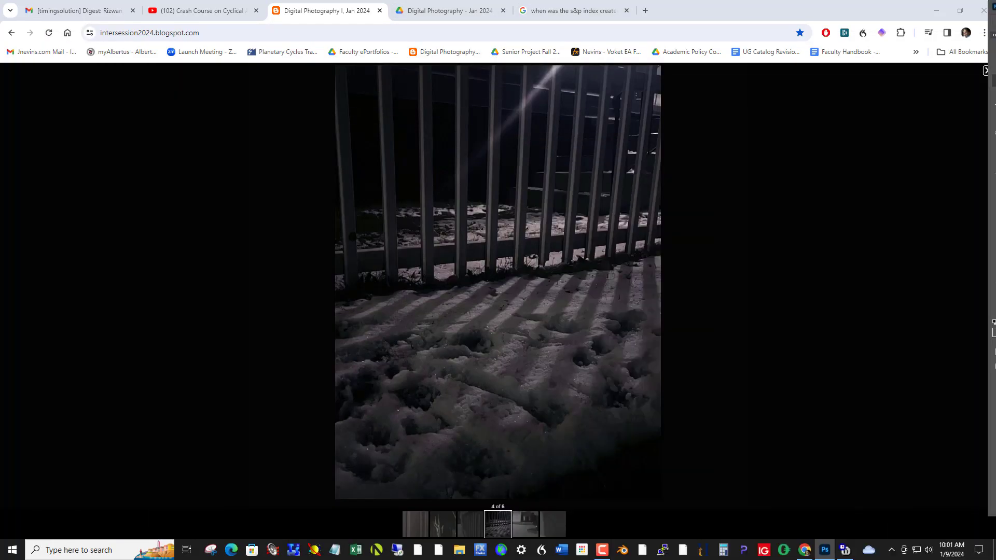